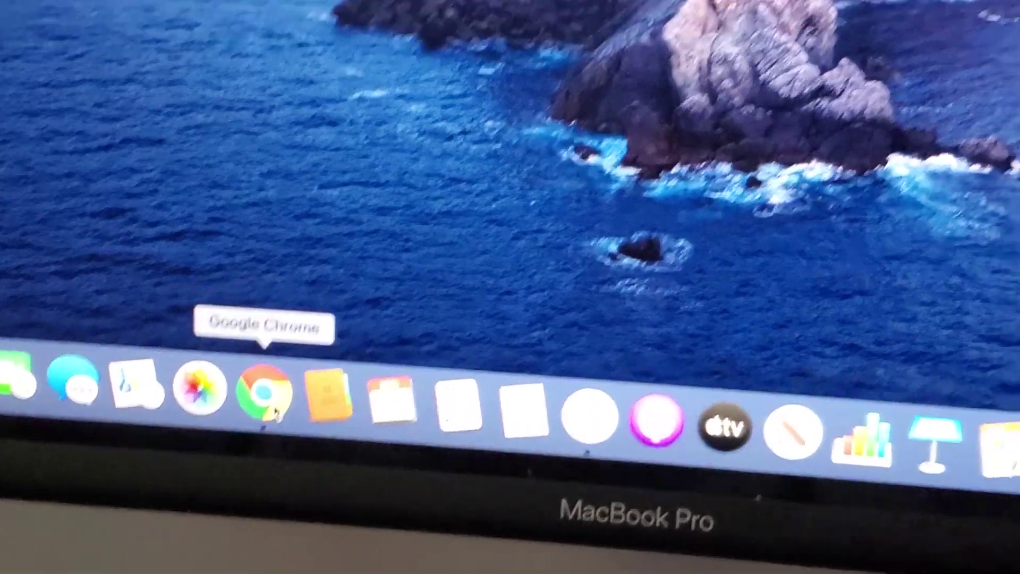
# Step: Launch Chrome, open a New Tab window, and restore it from the Dock after minimising
pyautogui.click(326, 266)
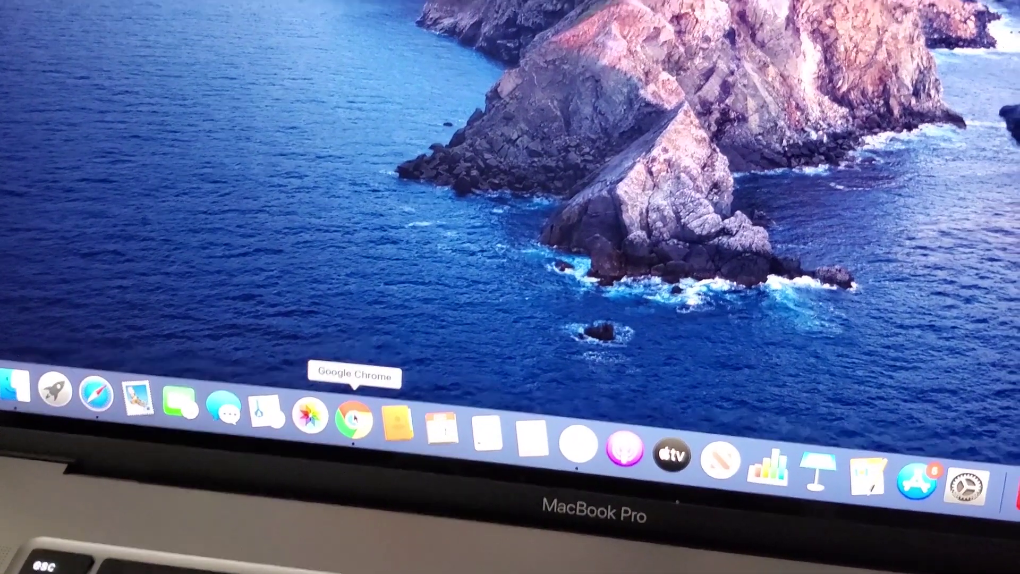
pyautogui.click(363, 396)
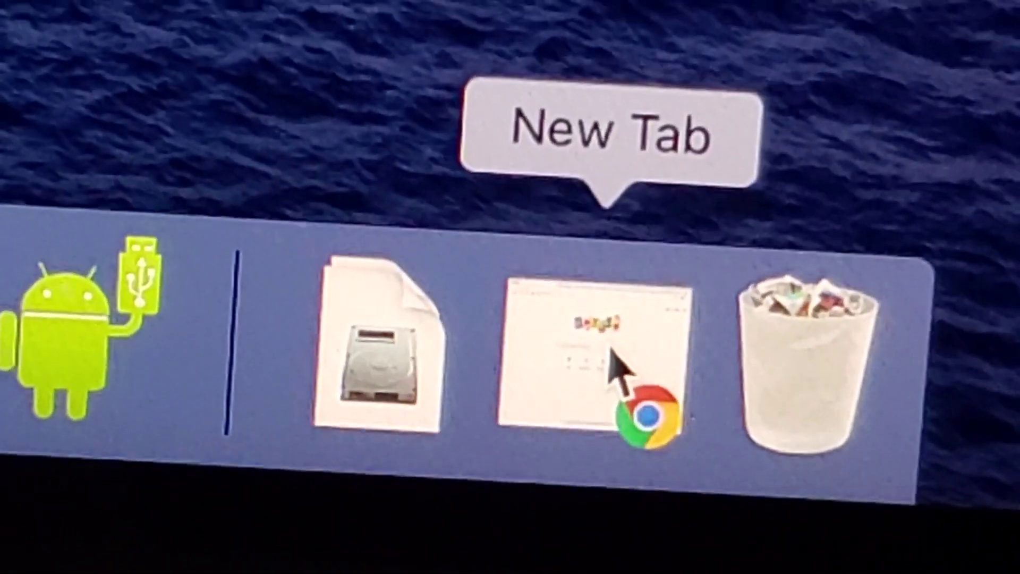
pyautogui.click(576, 359)
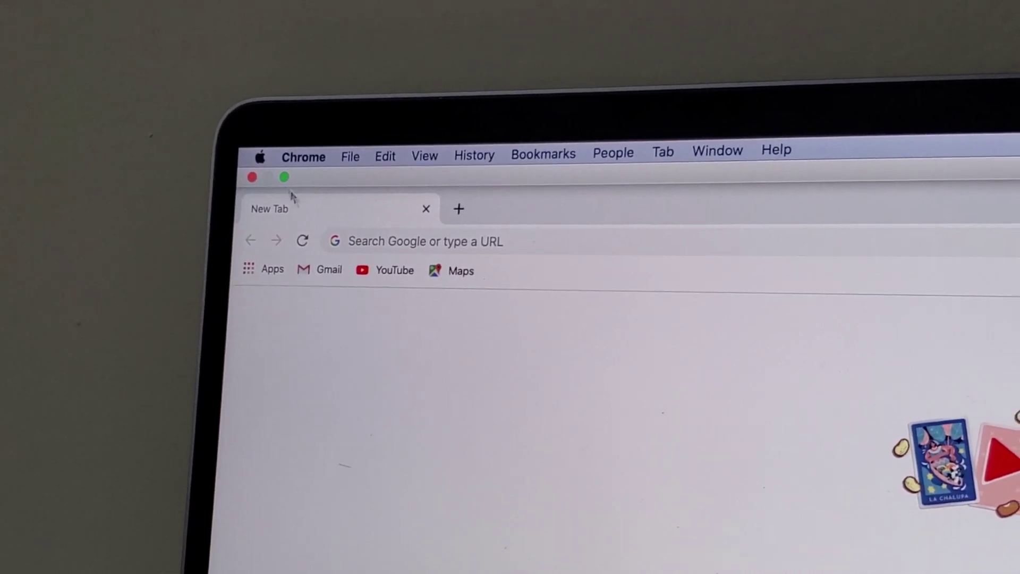
# Step: Make the New Tab window full screen, then return it to a normal window
pyautogui.click(293, 174)
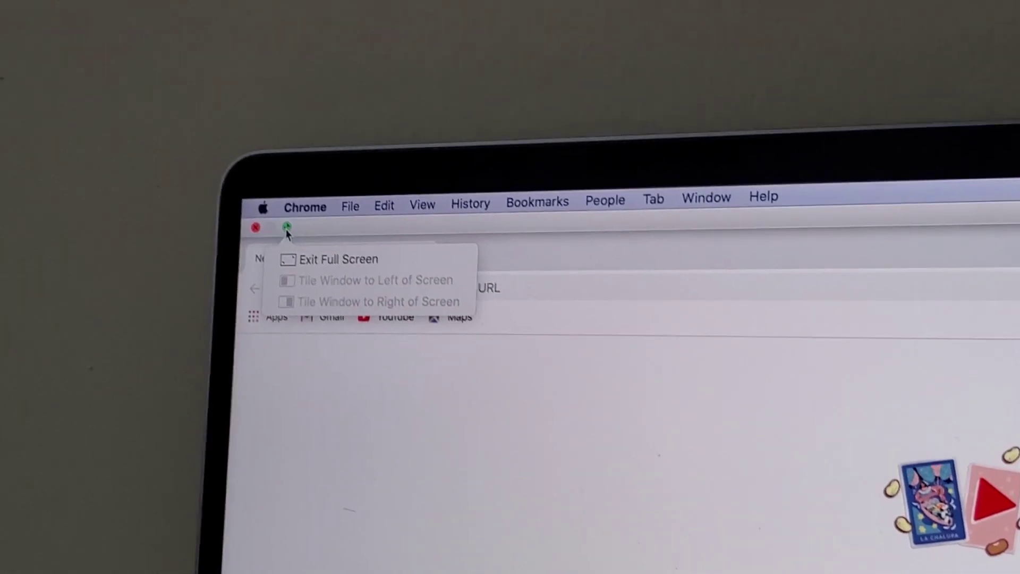
pyautogui.click(271, 198)
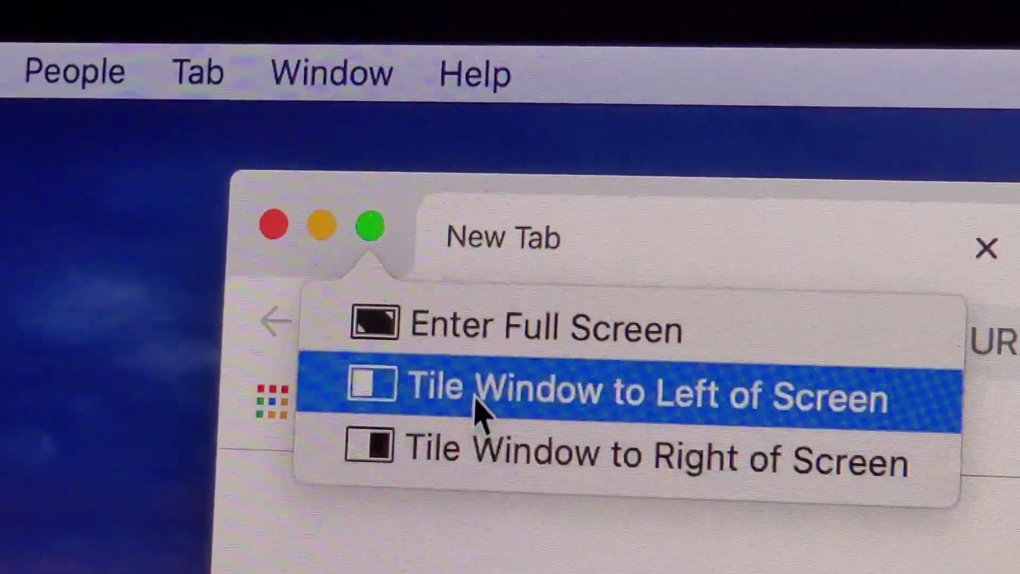
# Step: Choose Tile Window to Left of Screen for the New Tab window
pyautogui.click(481, 398)
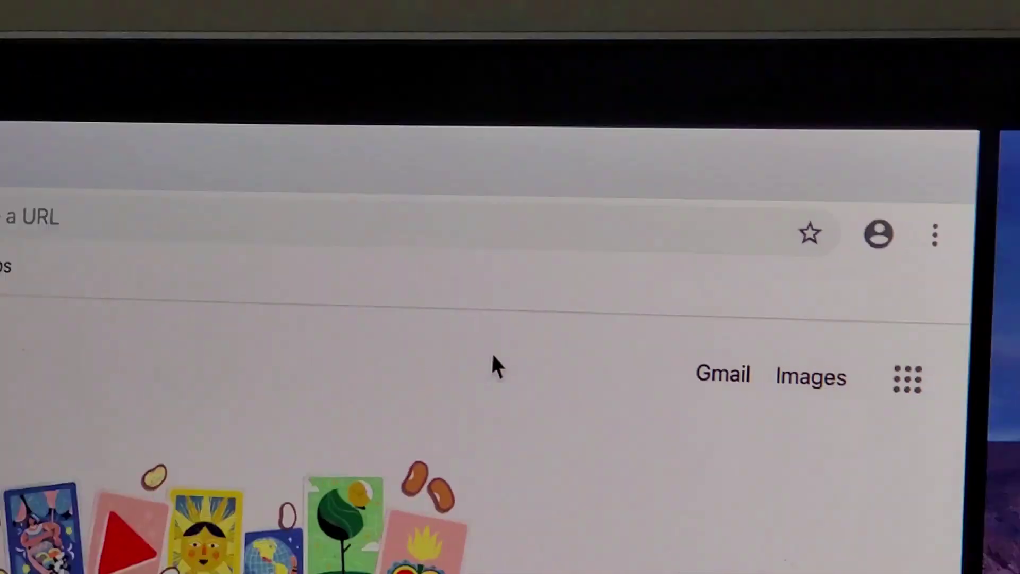